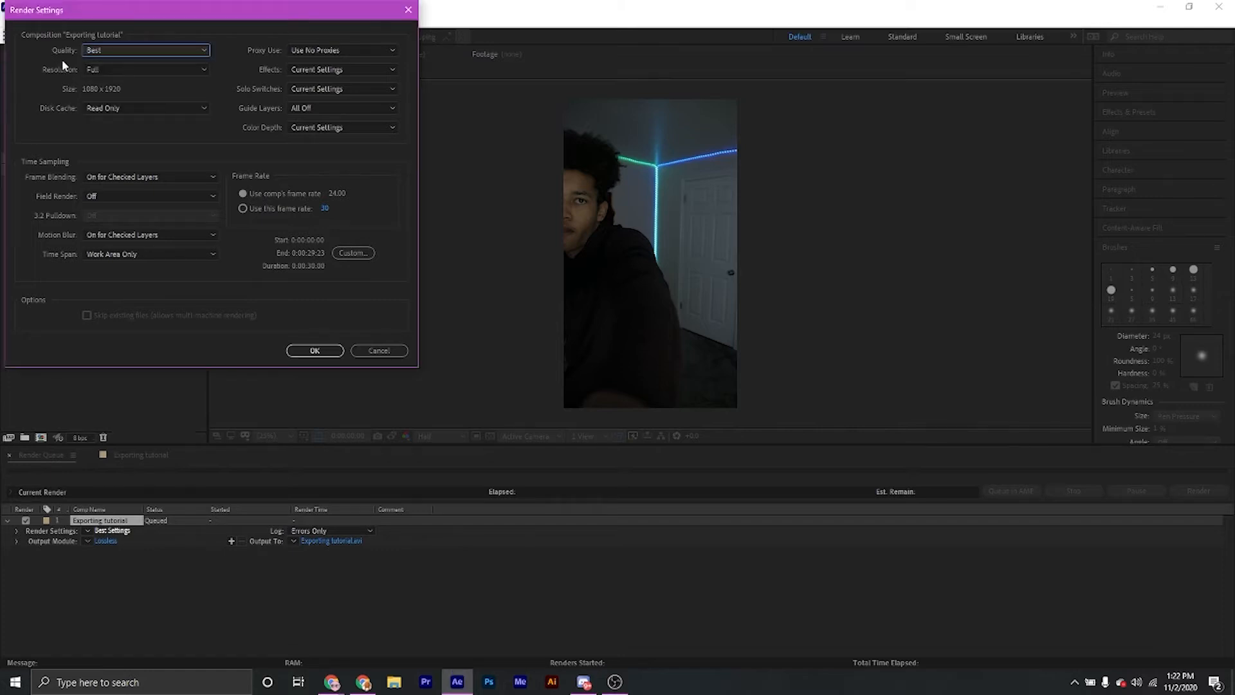
Step: Confirm the render settings, keep AVI as the output module format, and render the Exporting tutorial composition
left_click(32, 54)
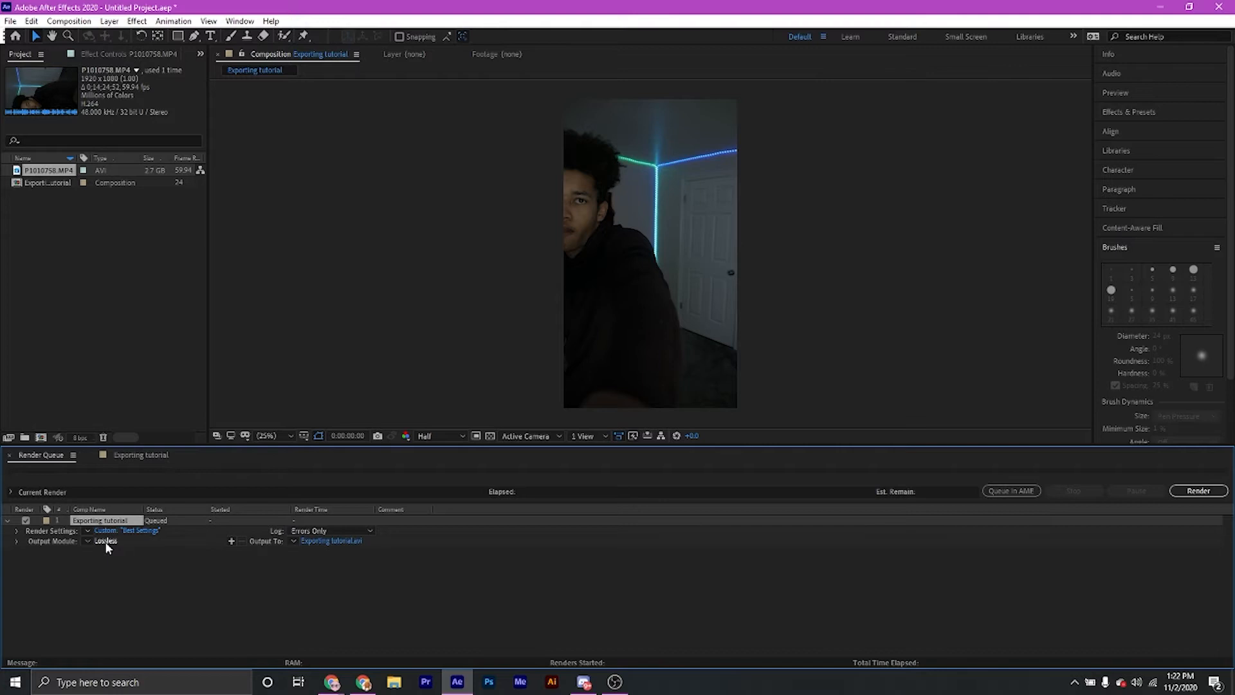
left_click(105, 542)
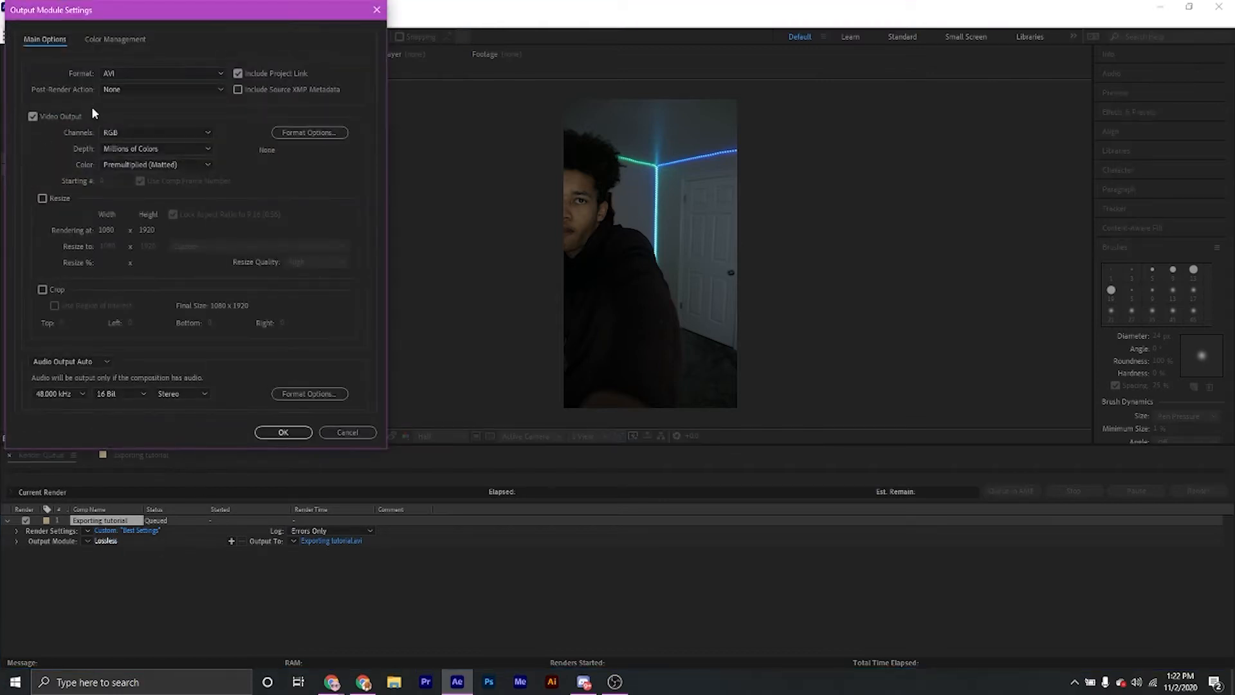
left_click(129, 75)
left_click(116, 73)
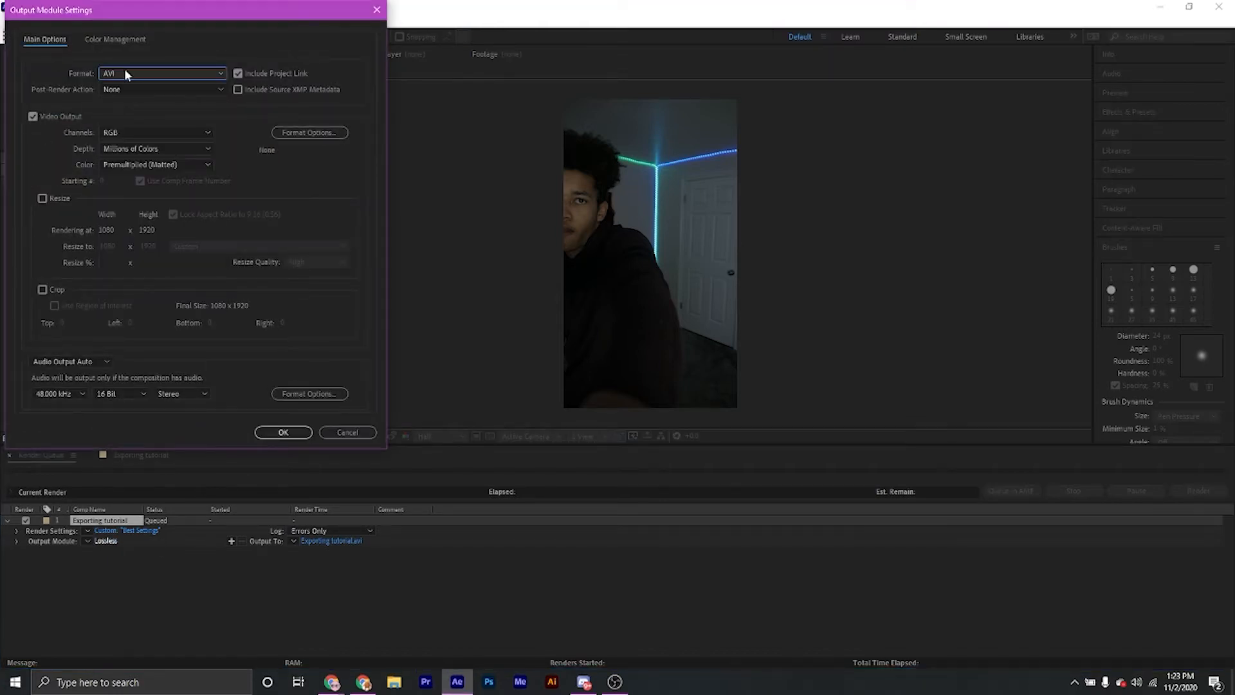
left_click(126, 74)
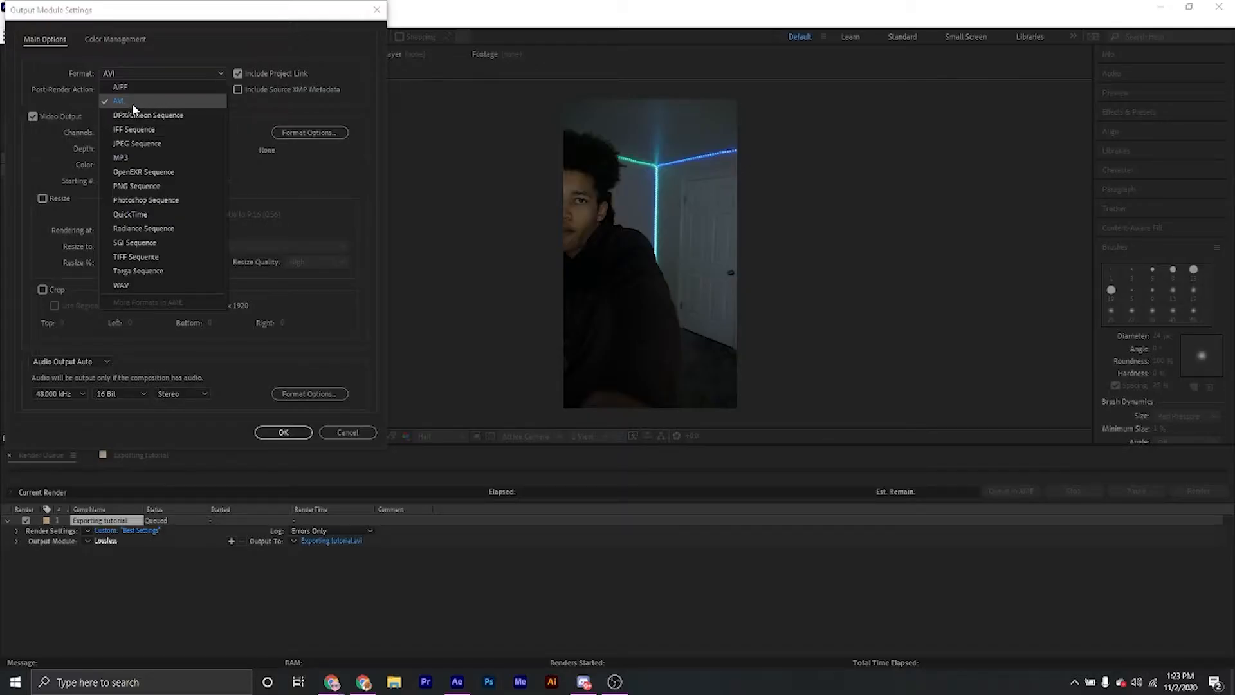
left_click(122, 74)
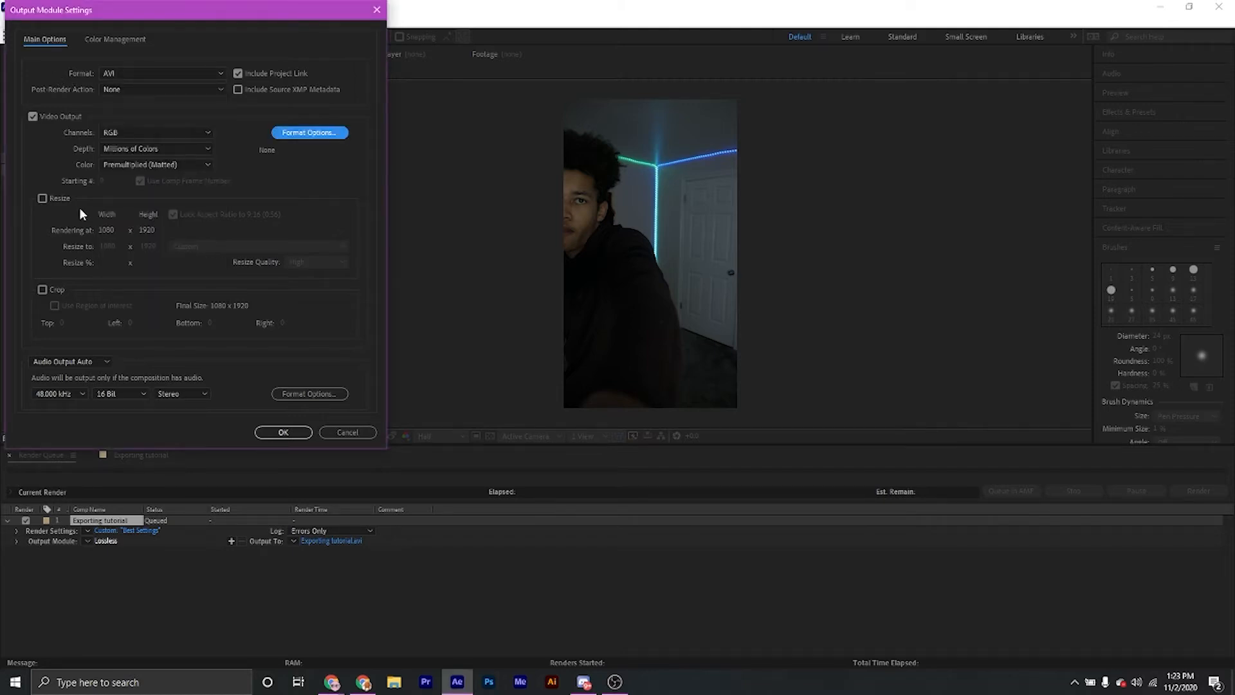
left_click(286, 432)
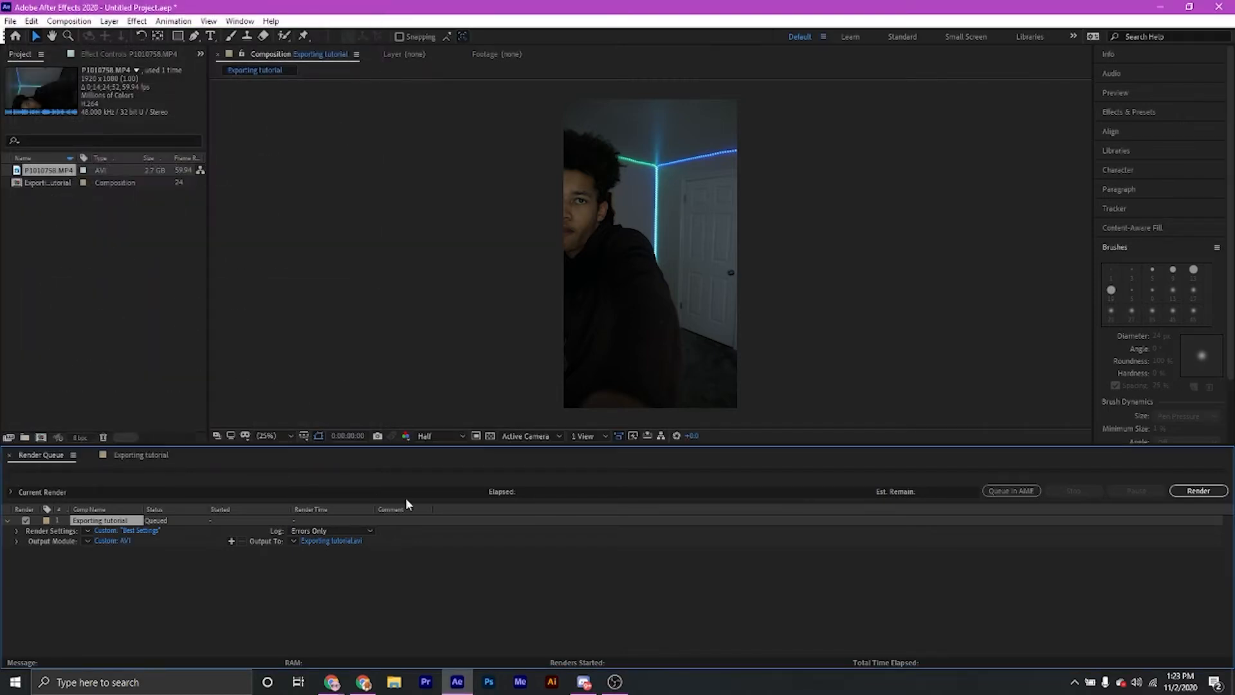
left_click(507, 542)
left_click(1199, 490)
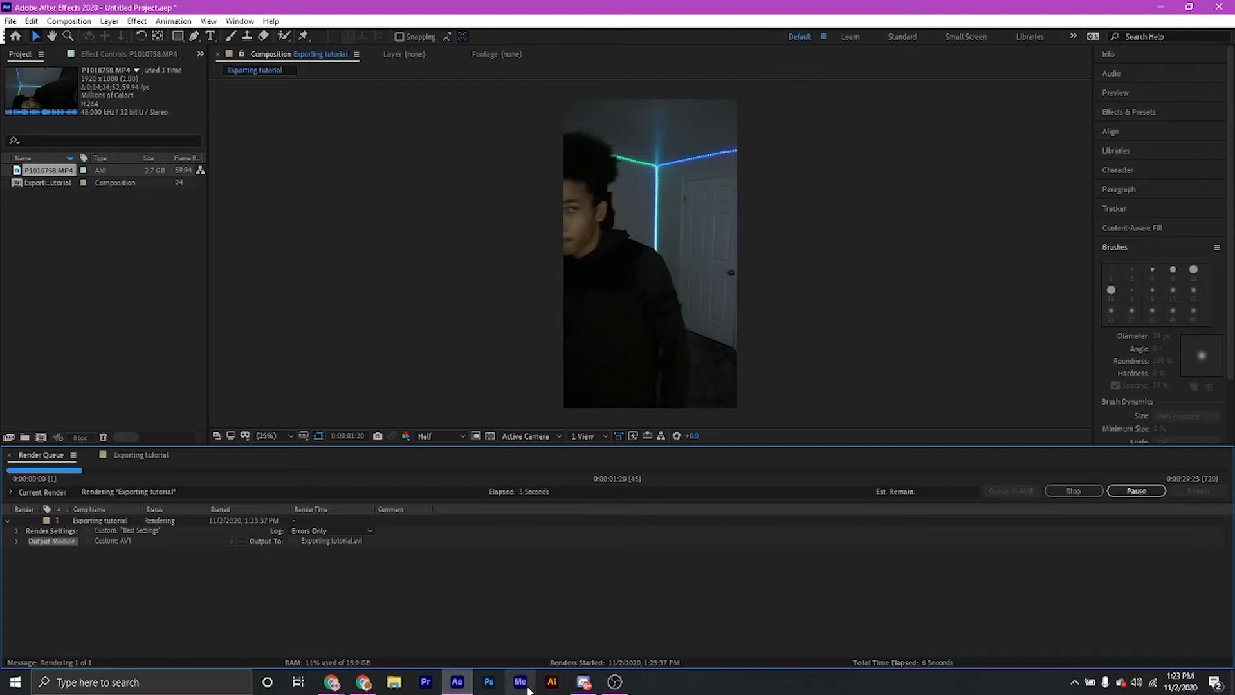
Step: Switch to Adobe Media Encoder and remove all the old entries from the queue
left_click(526, 685)
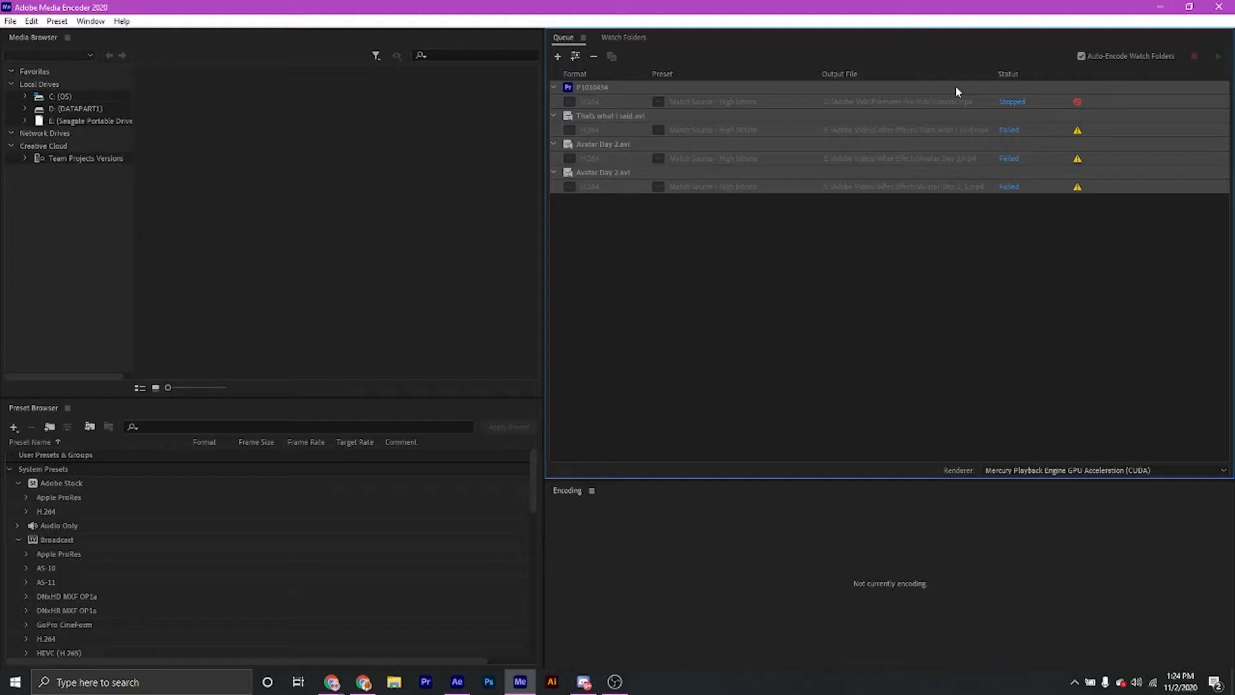
key("Delete")
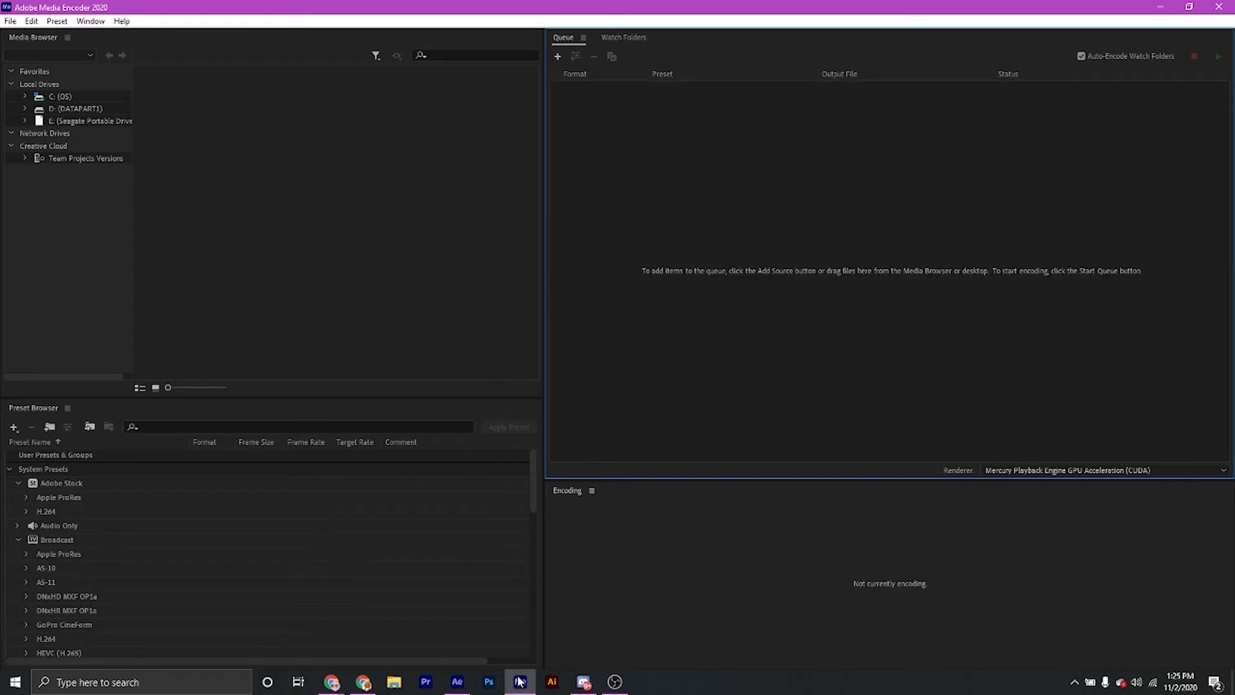
Step: Add the rendered Exporting tutorial.avi from the Adobe Videos After Effects folder to the Media Encoder queue
left_click(456, 681)
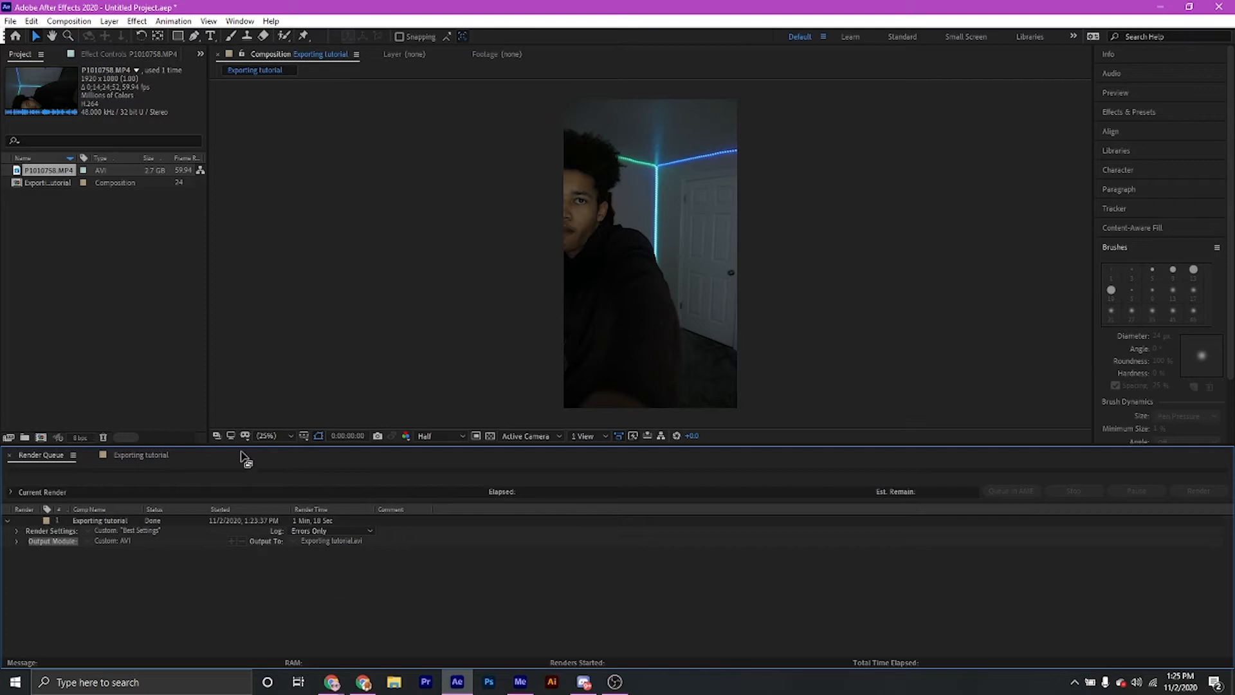
left_click(1159, 7)
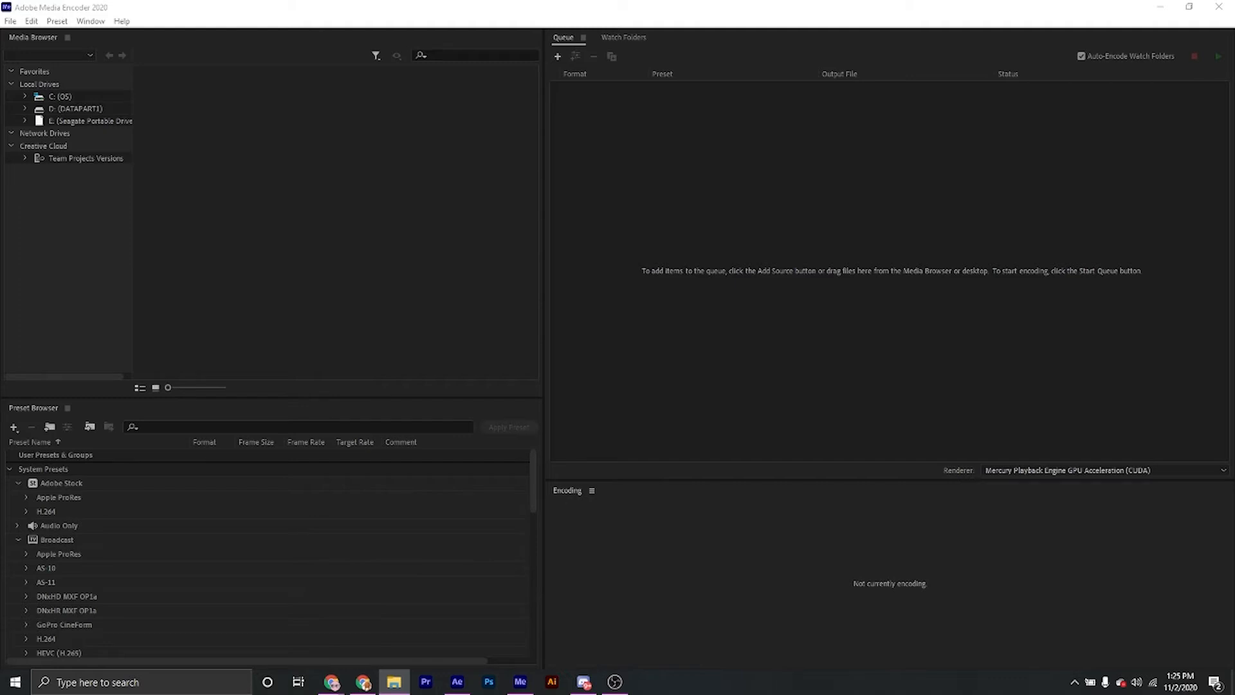
scroll(902, 442, "up", 3)
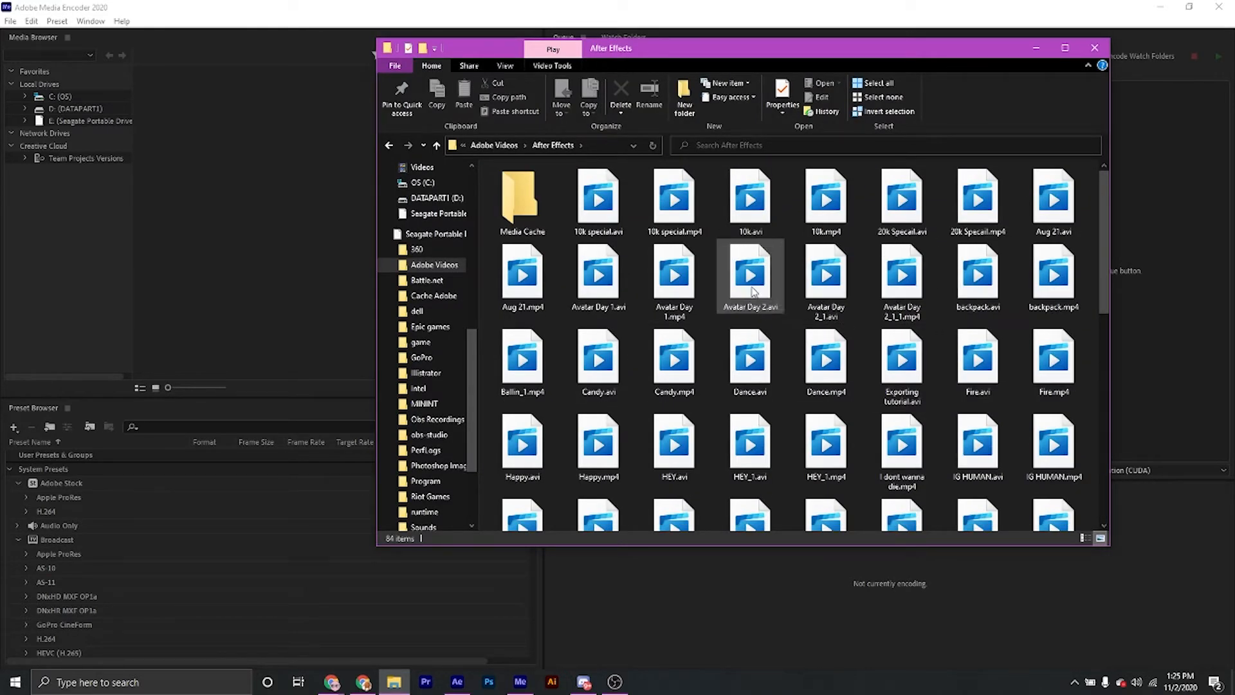
left_click(899, 360)
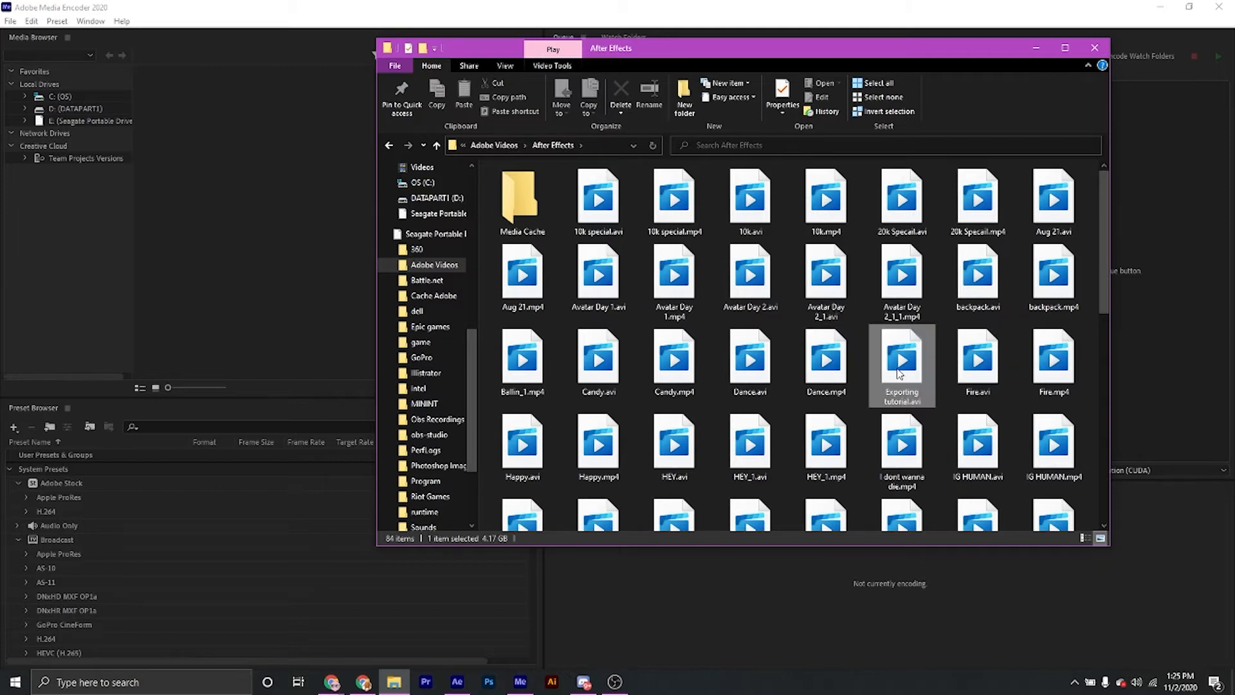
left_click_drag(826, 61, 582, 91)
left_click_drag(657, 393, 971, 280)
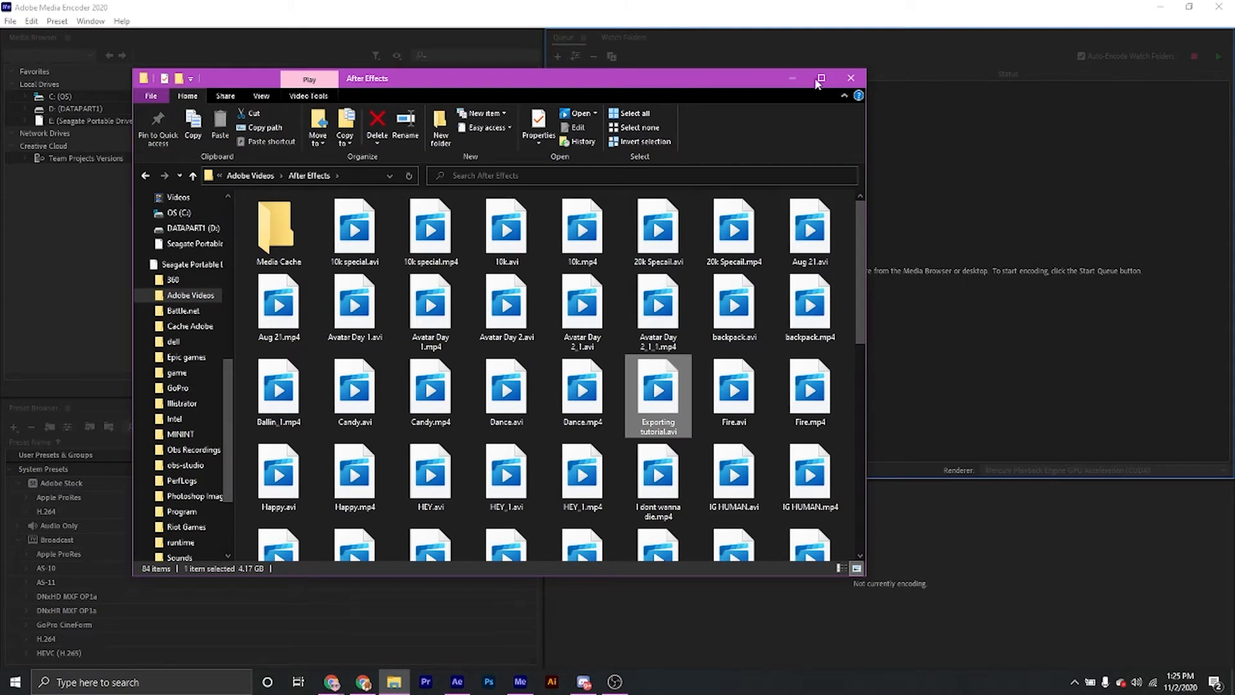
left_click(793, 80)
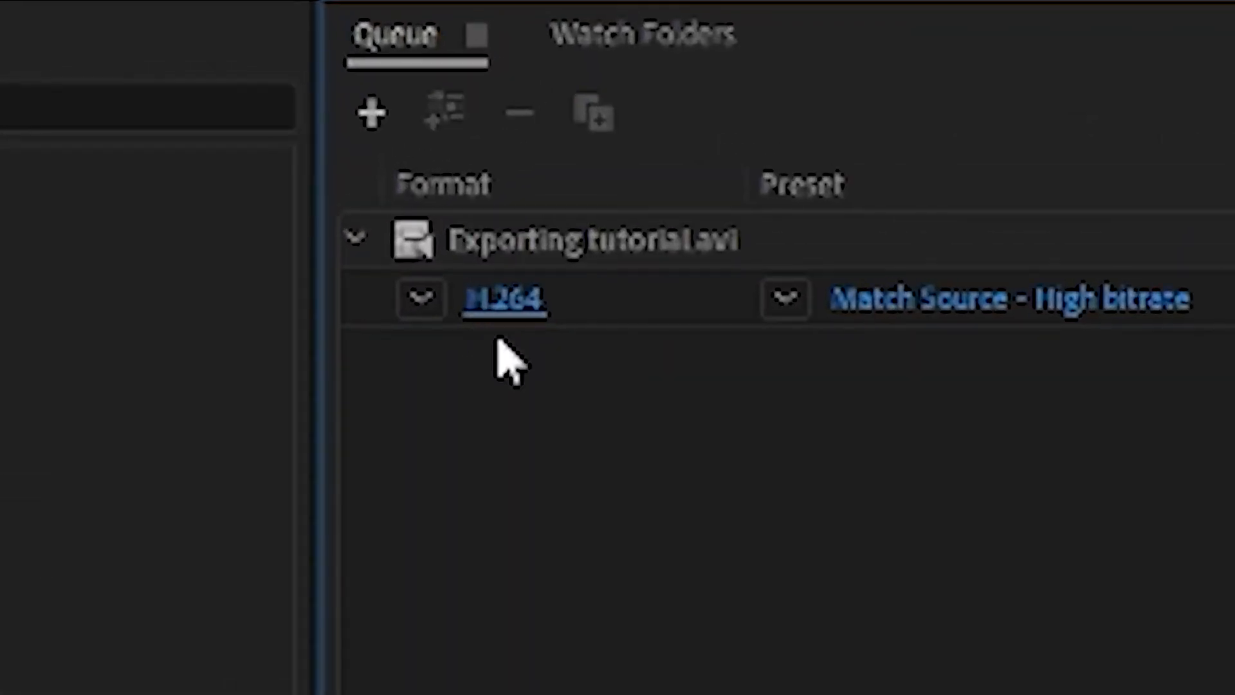
Step: In the H.264 export settings of Exporting tutorial.avi, enable Use Maximum Render Quality and match the video settings to the source
left_click(489, 300)
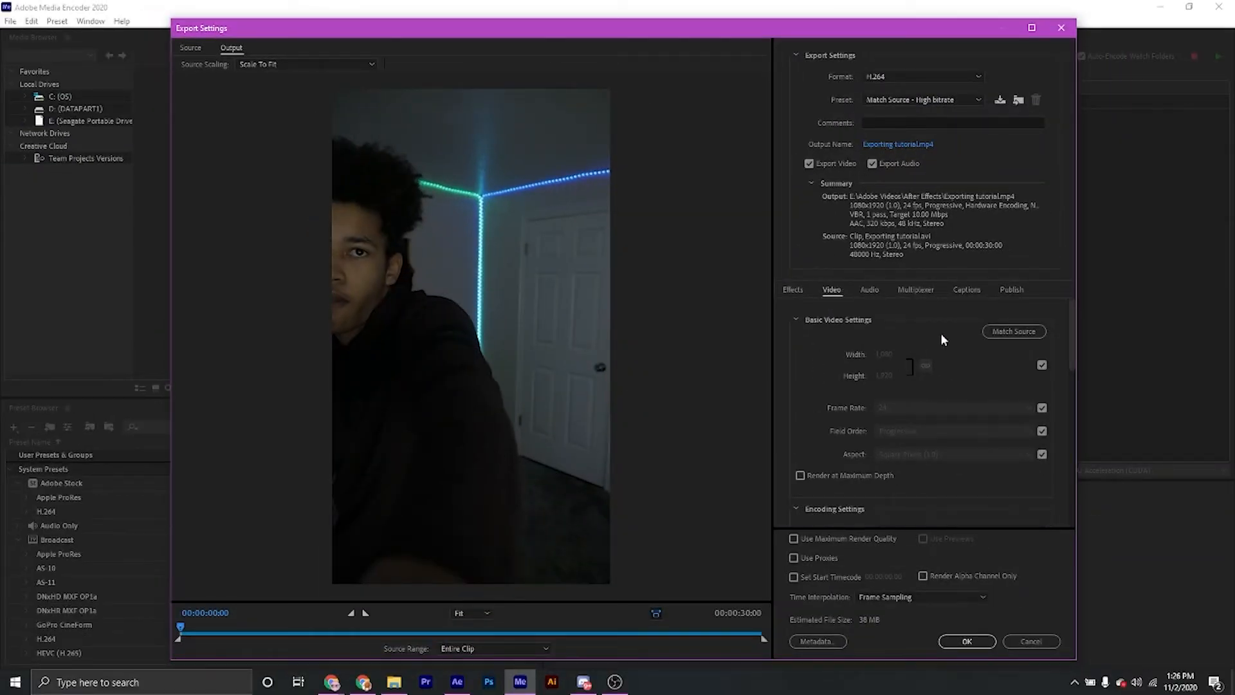
scroll(927, 341, "down", 6)
scroll(883, 431, "up", 6)
left_click(803, 539)
left_click(1009, 333)
scroll(824, 357, "down", 2)
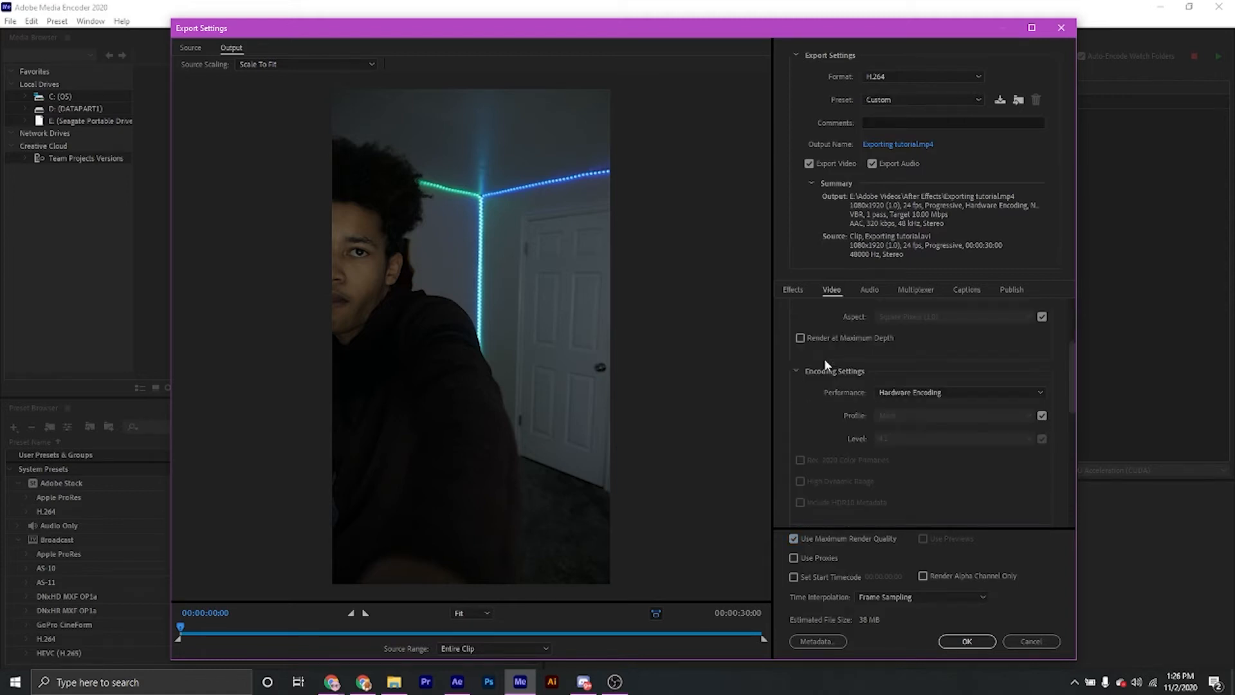
scroll(863, 333, "up", 2)
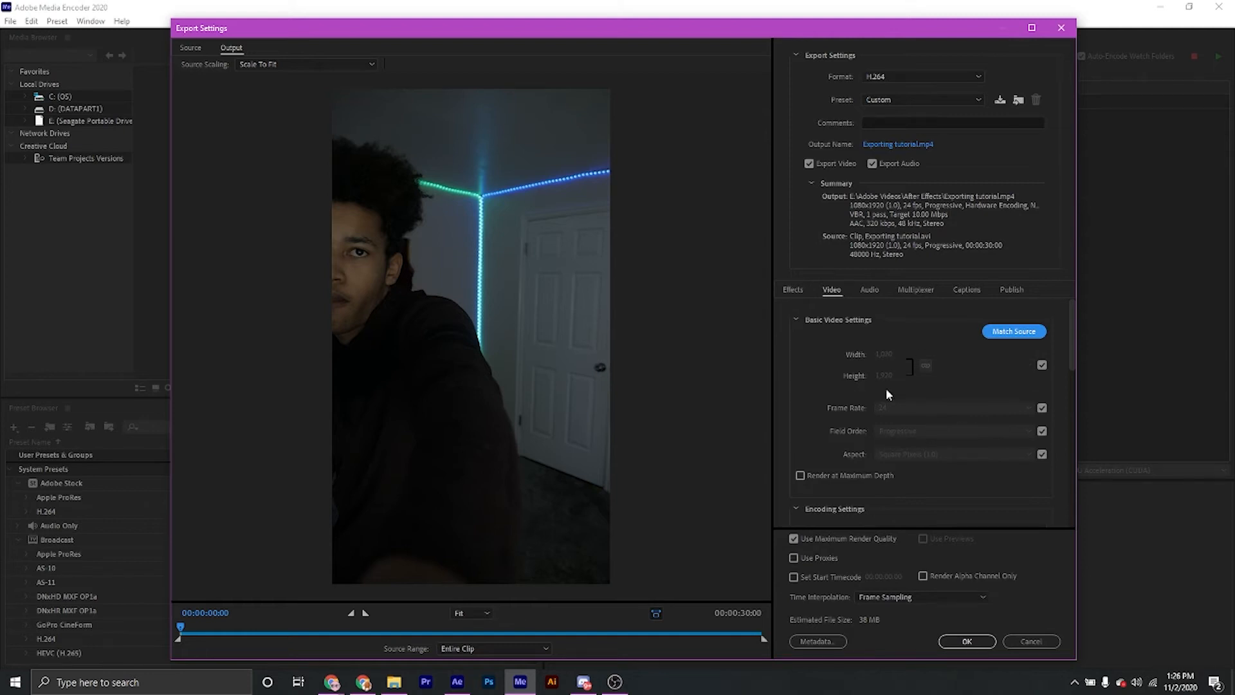
Step: Keep Hardware Encoding as the performance option and raise the target bitrate to 10.6 Mbps
scroll(881, 392, "down", 2)
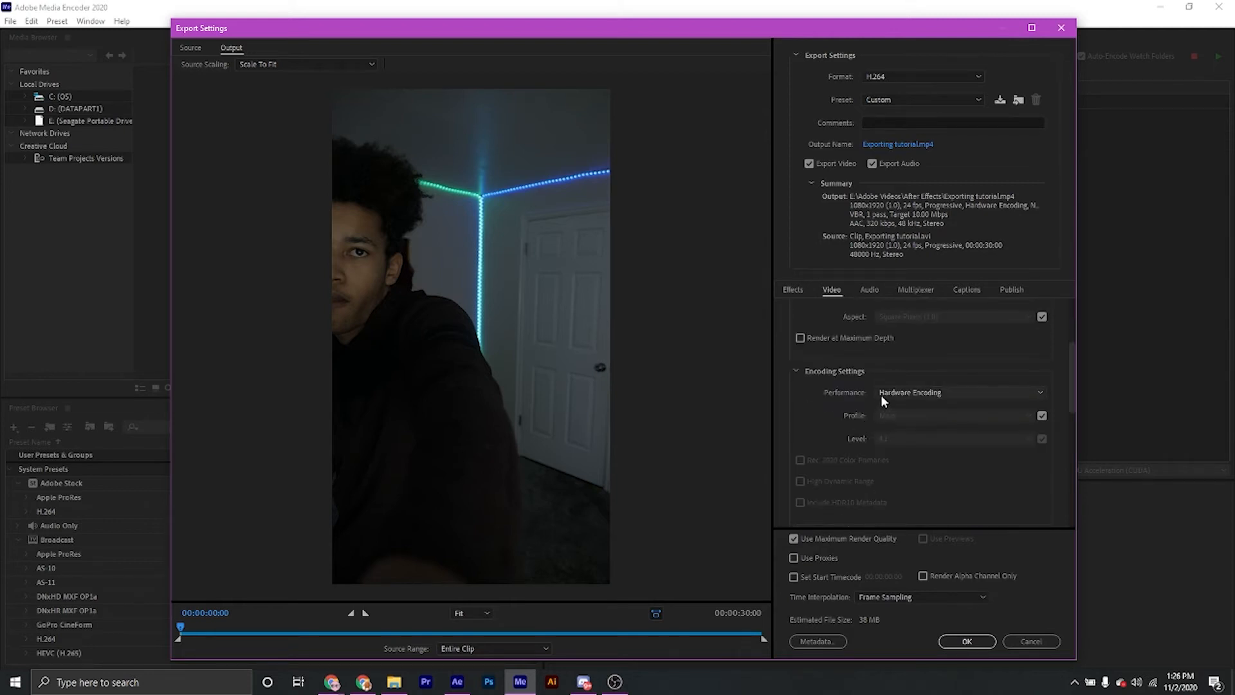
left_click(882, 395)
left_click(803, 396)
scroll(832, 384, "down", 2)
scroll(832, 384, "down", 3)
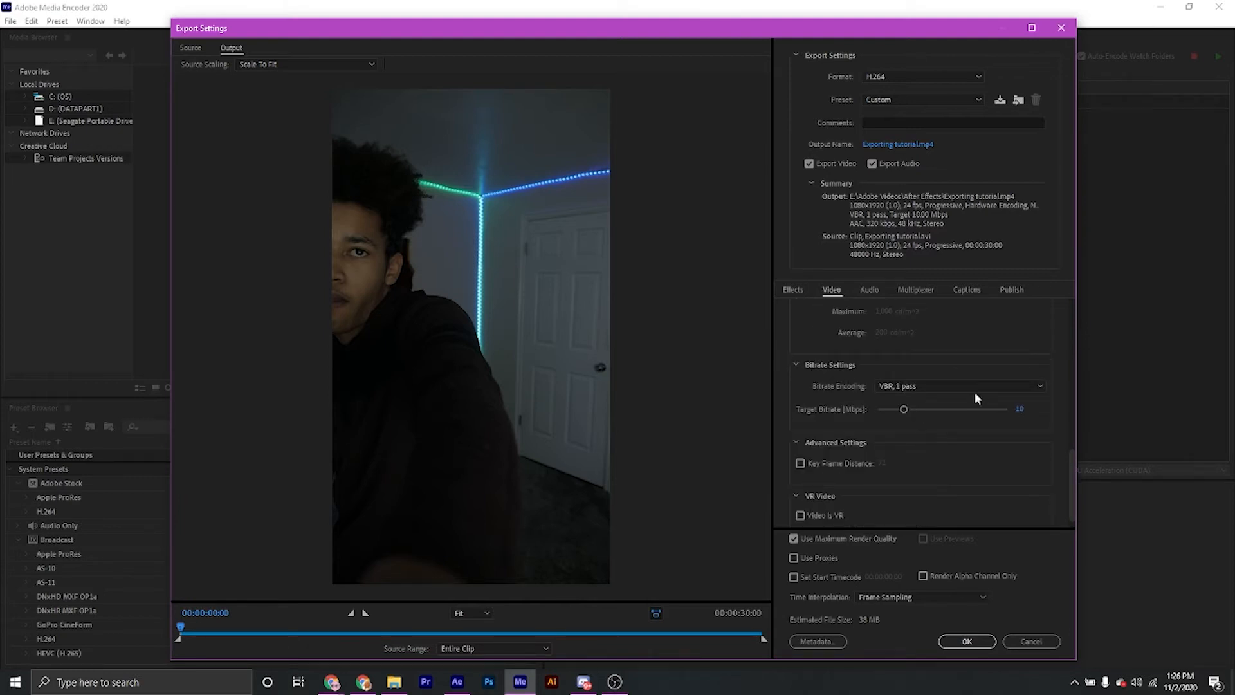
left_click_drag(904, 409, 905, 408)
Step: Try VBR, 2 pass as the bitrate encoding, and return it to VBR, 1 pass
left_click(904, 384)
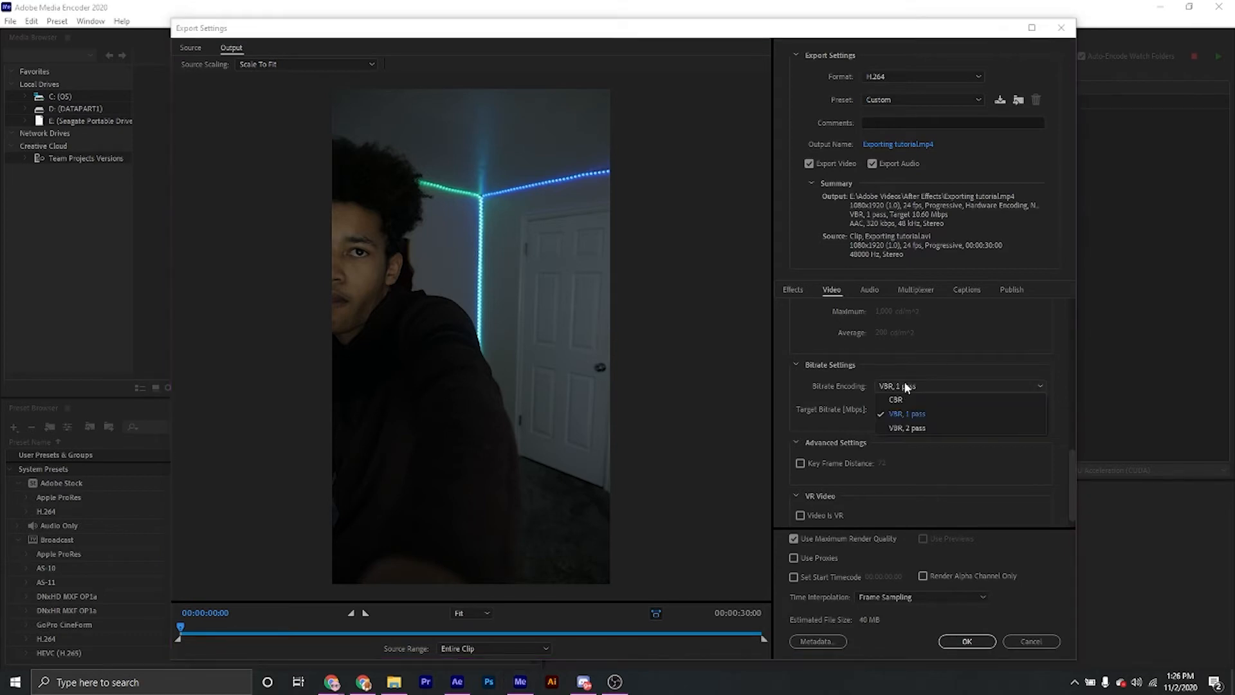
left_click(898, 430)
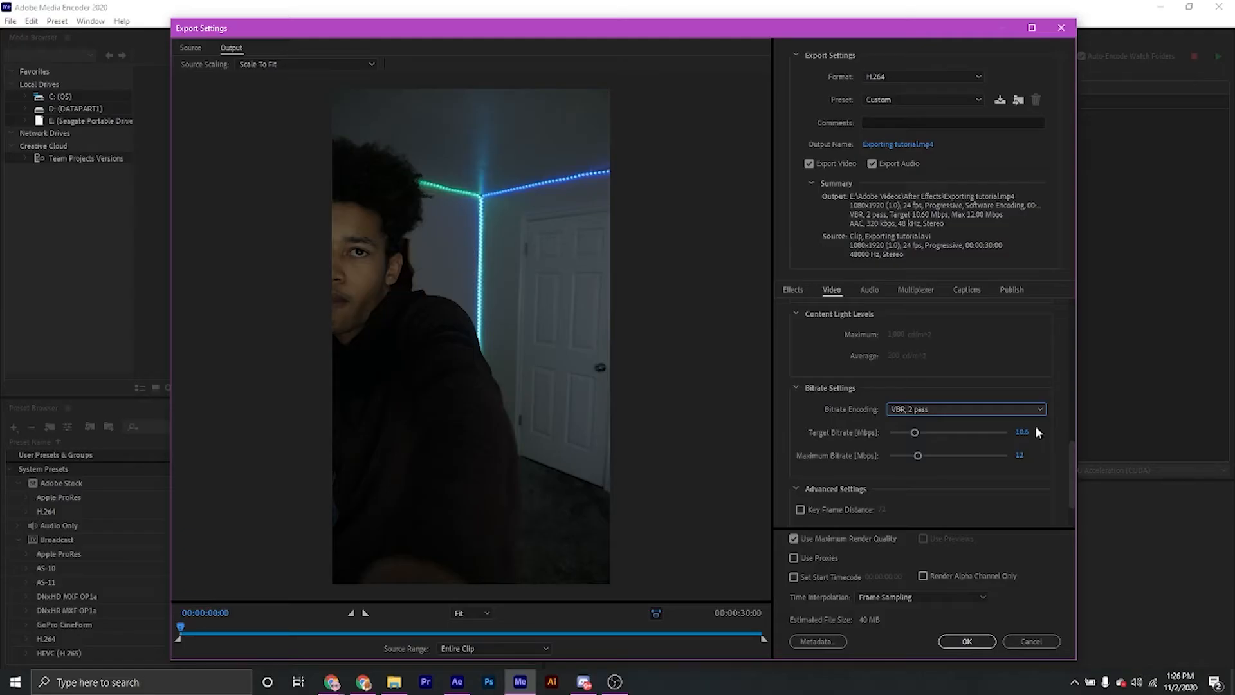
left_click(1023, 407)
left_click(899, 445)
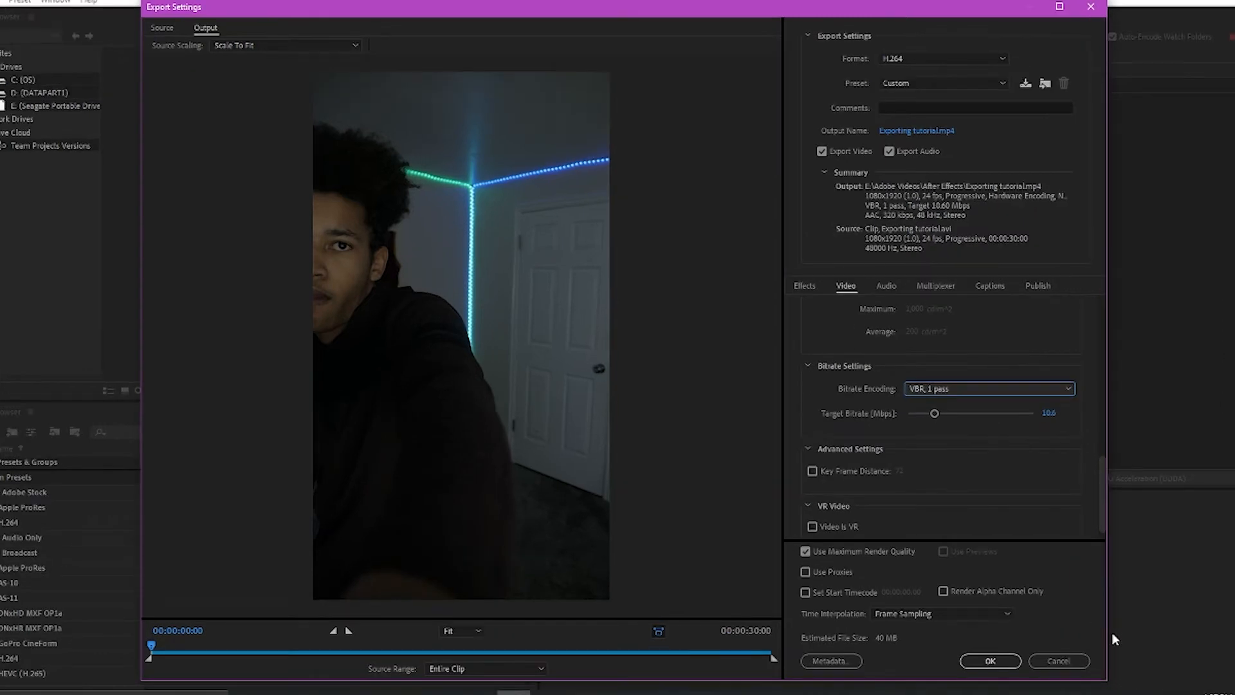
Step: Accept the custom H.264 export settings for Exporting tutorial.avi and select its queue entry
scroll(933, 331, "up", 5)
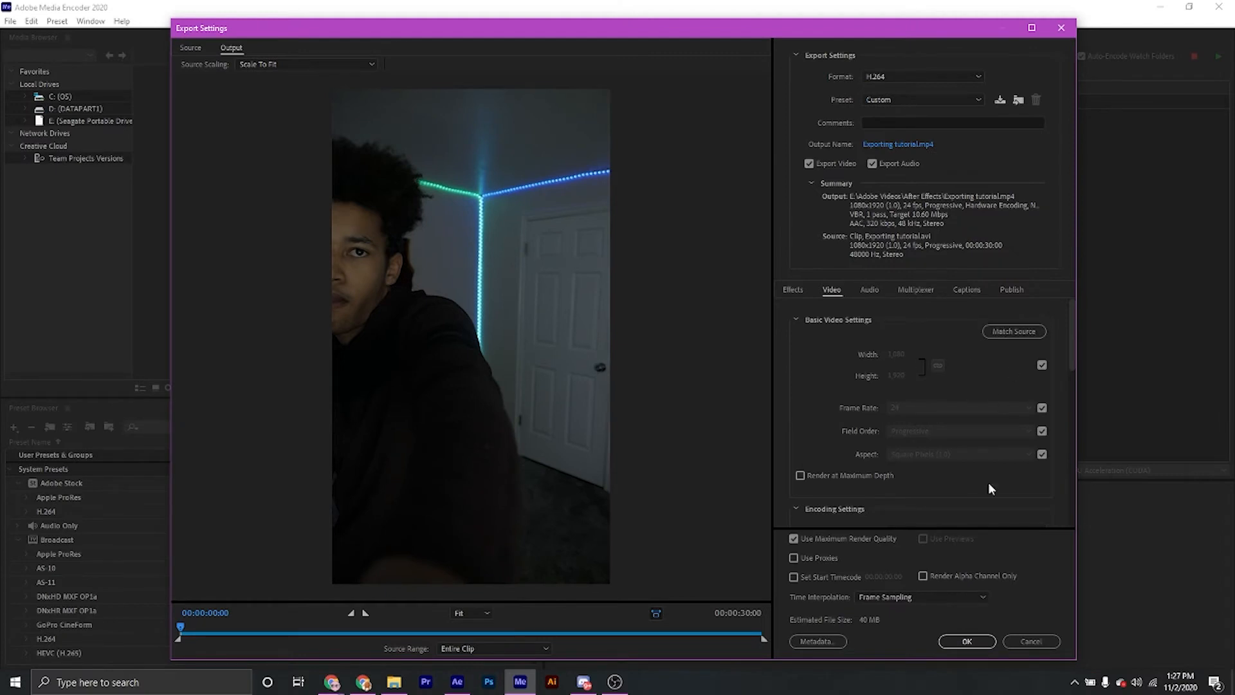
left_click(965, 641)
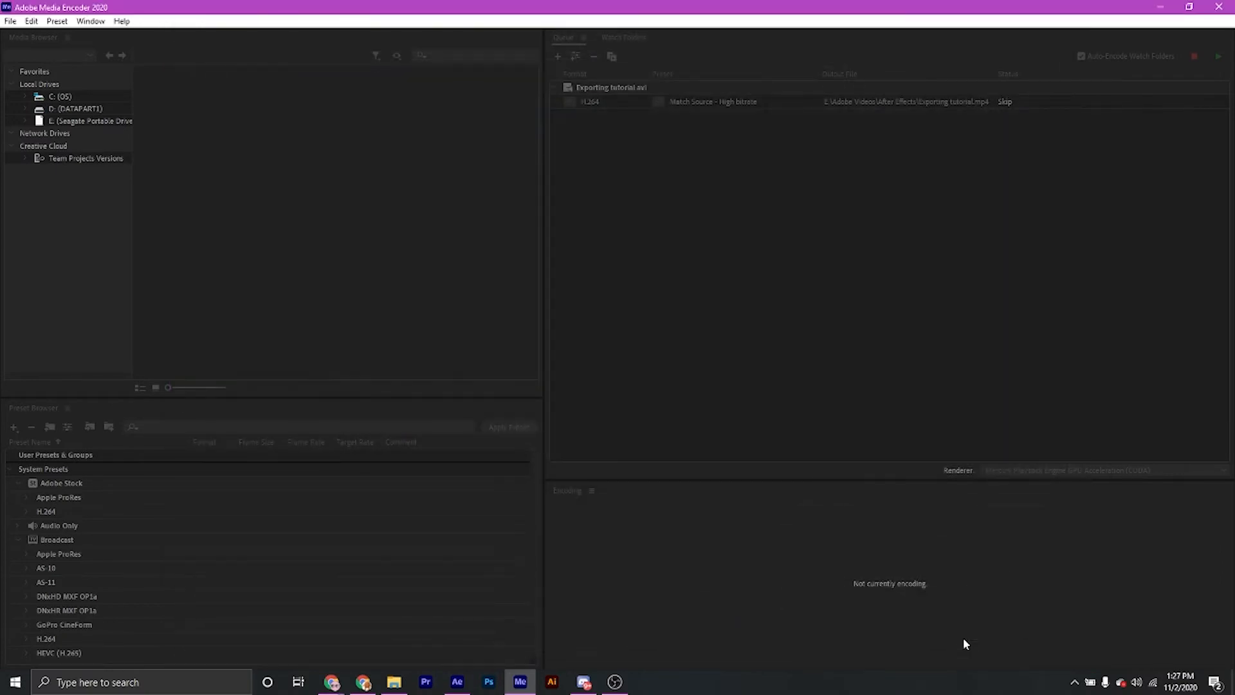
left_click(777, 87)
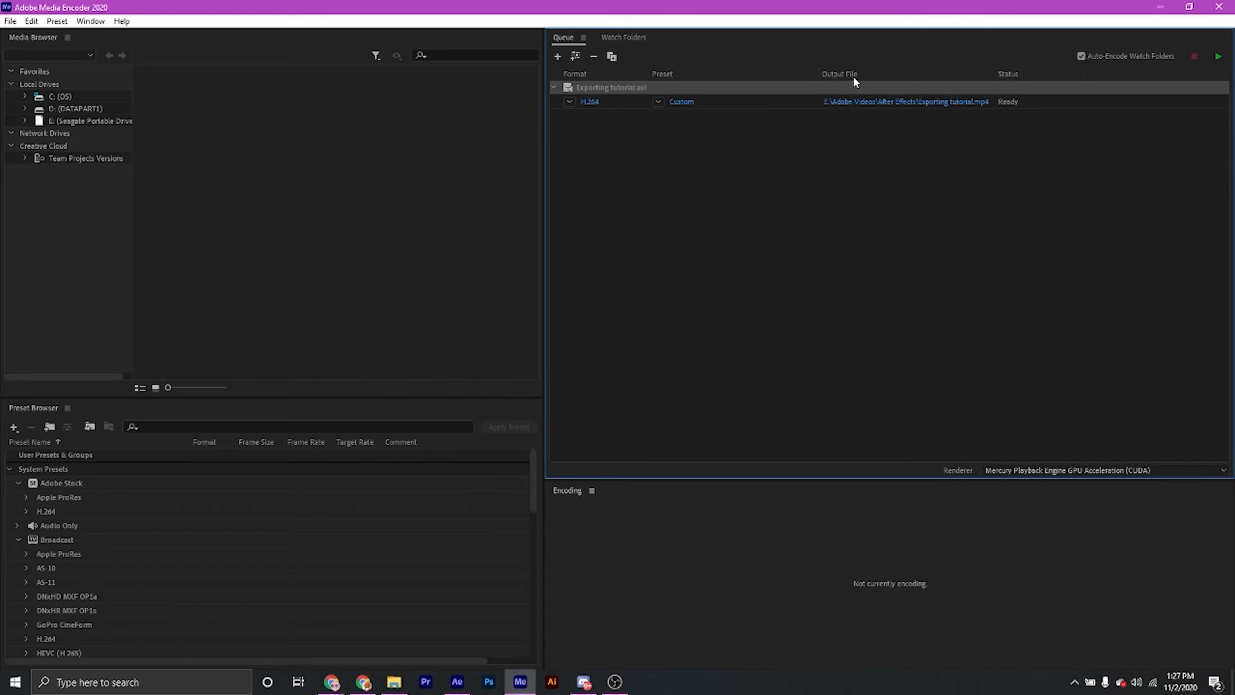
Step: Check the save location of Exporting tutorial.mp4 and start encoding the queue
left_click(903, 102)
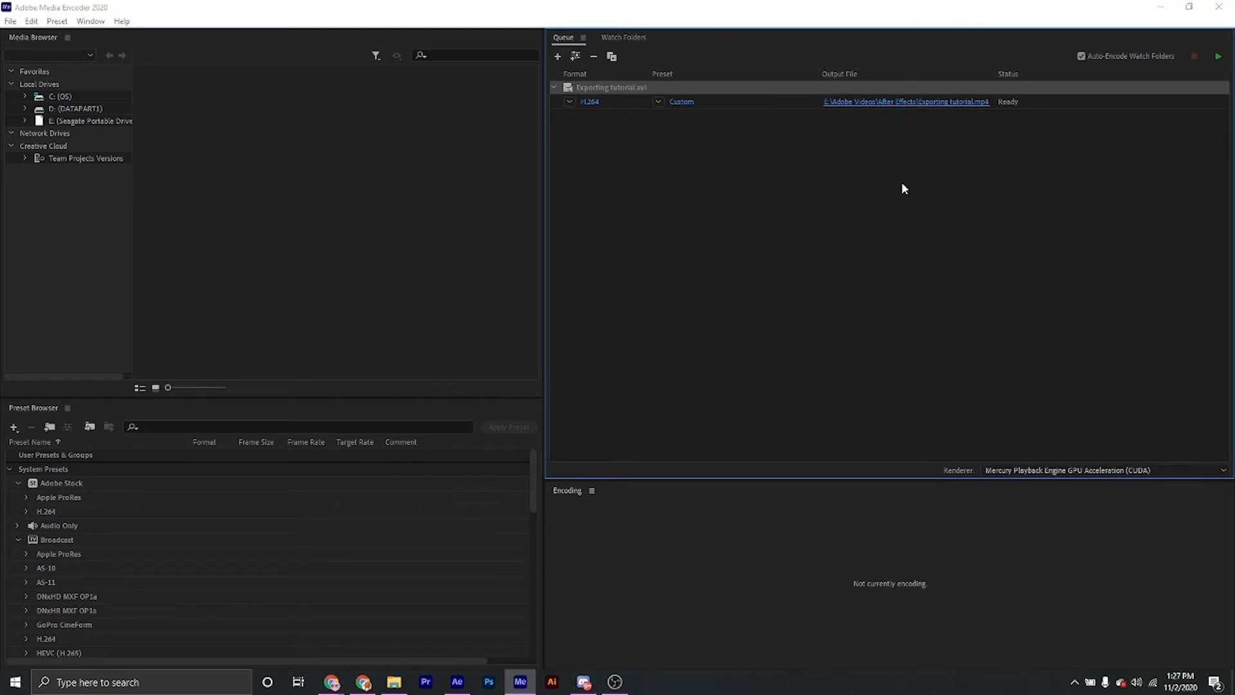
scroll(363, 219, "down", 5)
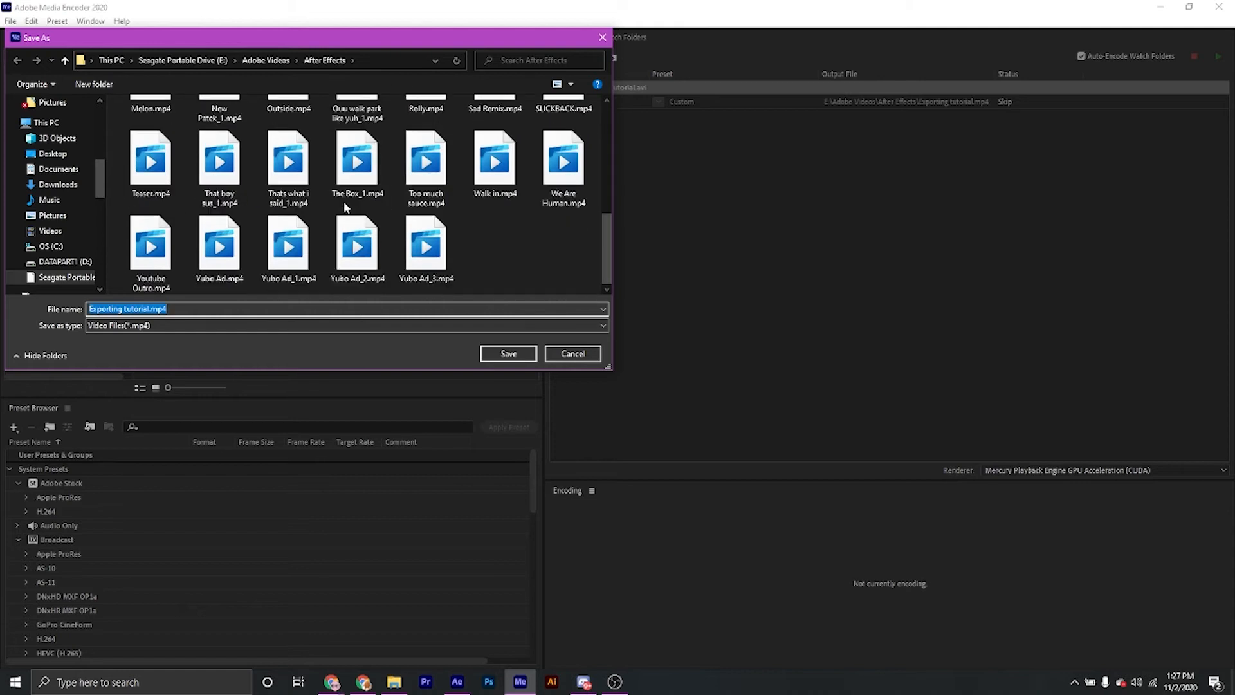
left_click(534, 248)
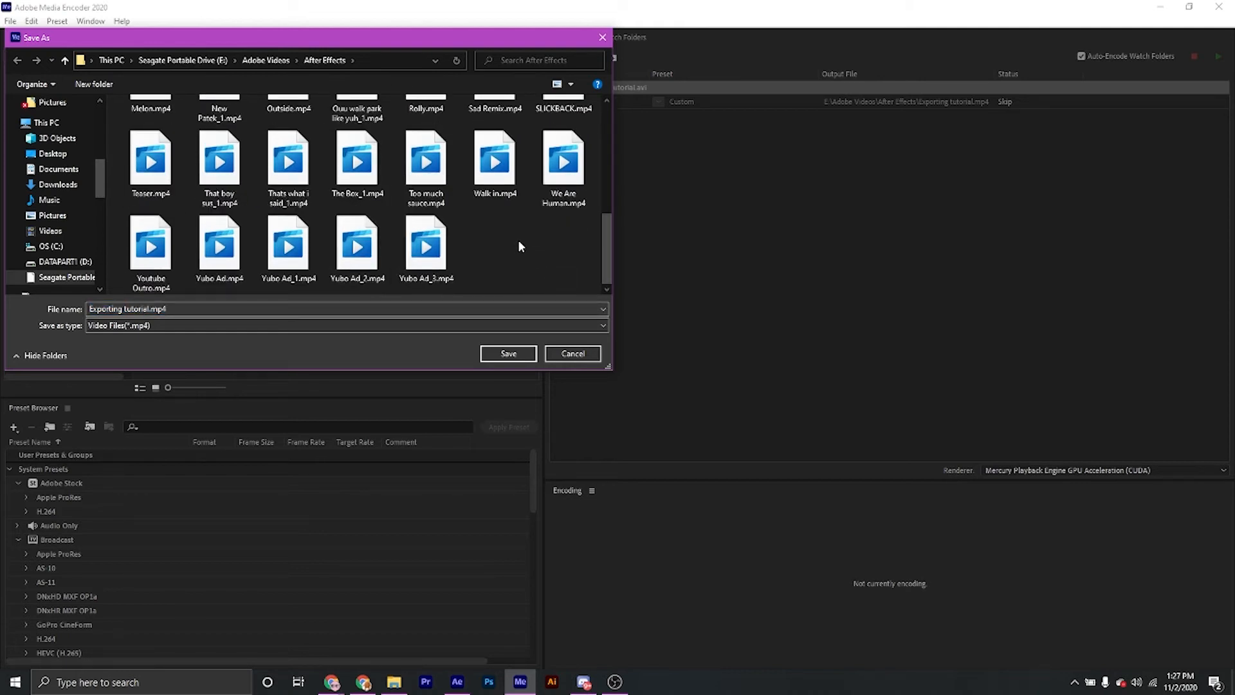
scroll(531, 237, "up", 5)
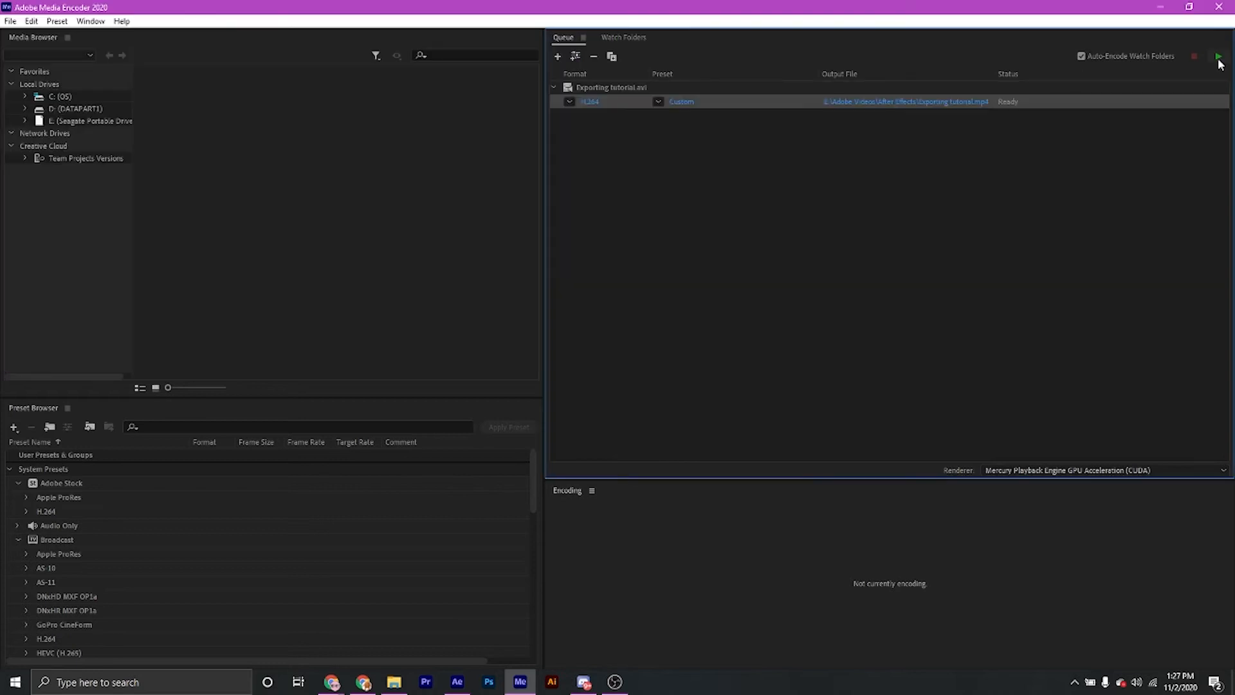
left_click(1219, 58)
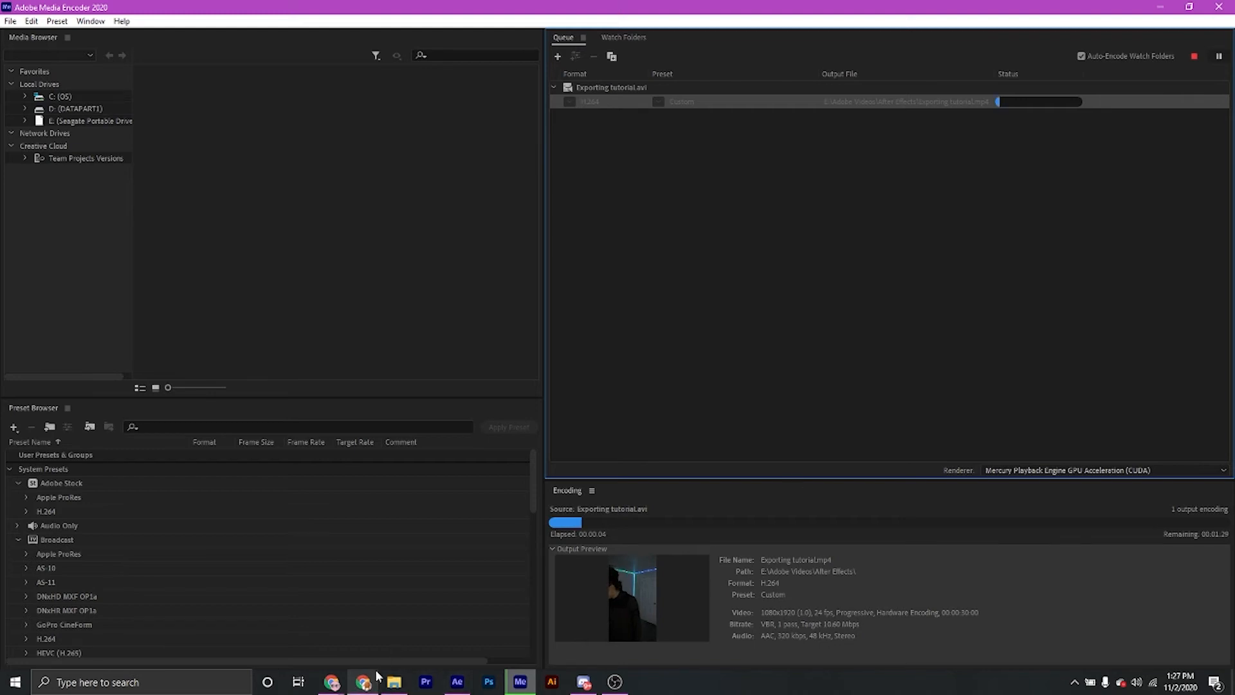
Step: Switch to After Effects, add the Exporting tutorial composition to the Adobe Media Encoder queue, and select its new entry there
mouse_move(379, 676)
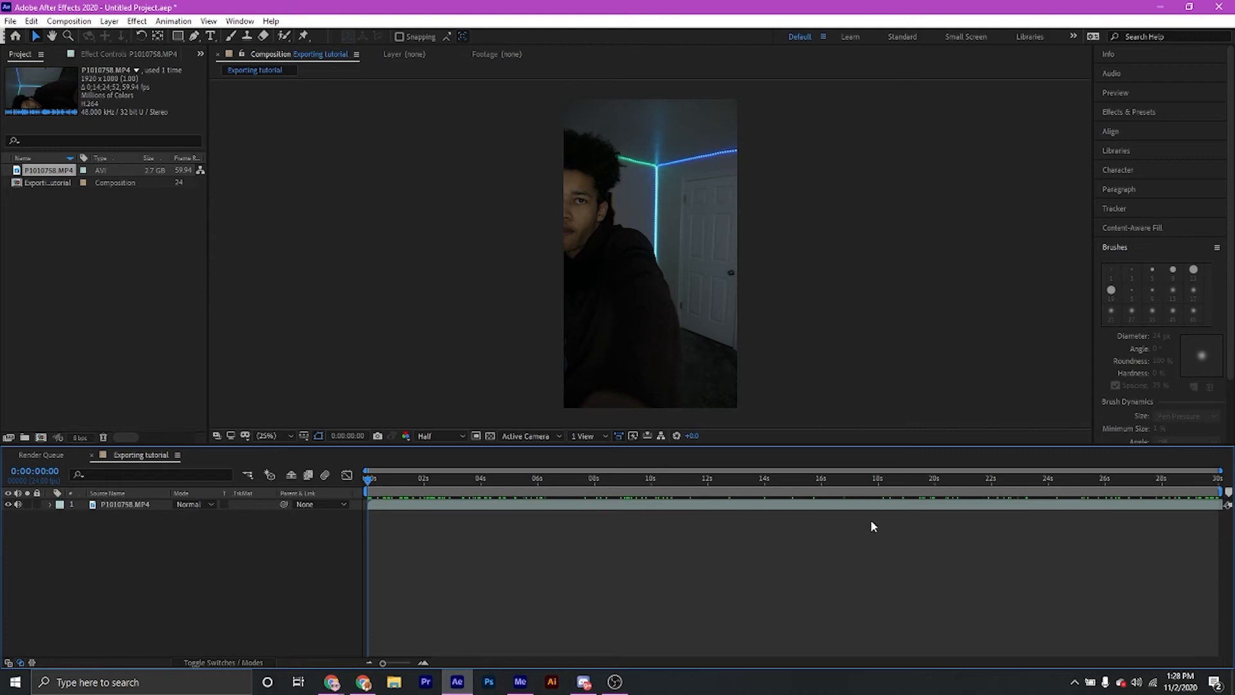
left_click(808, 508)
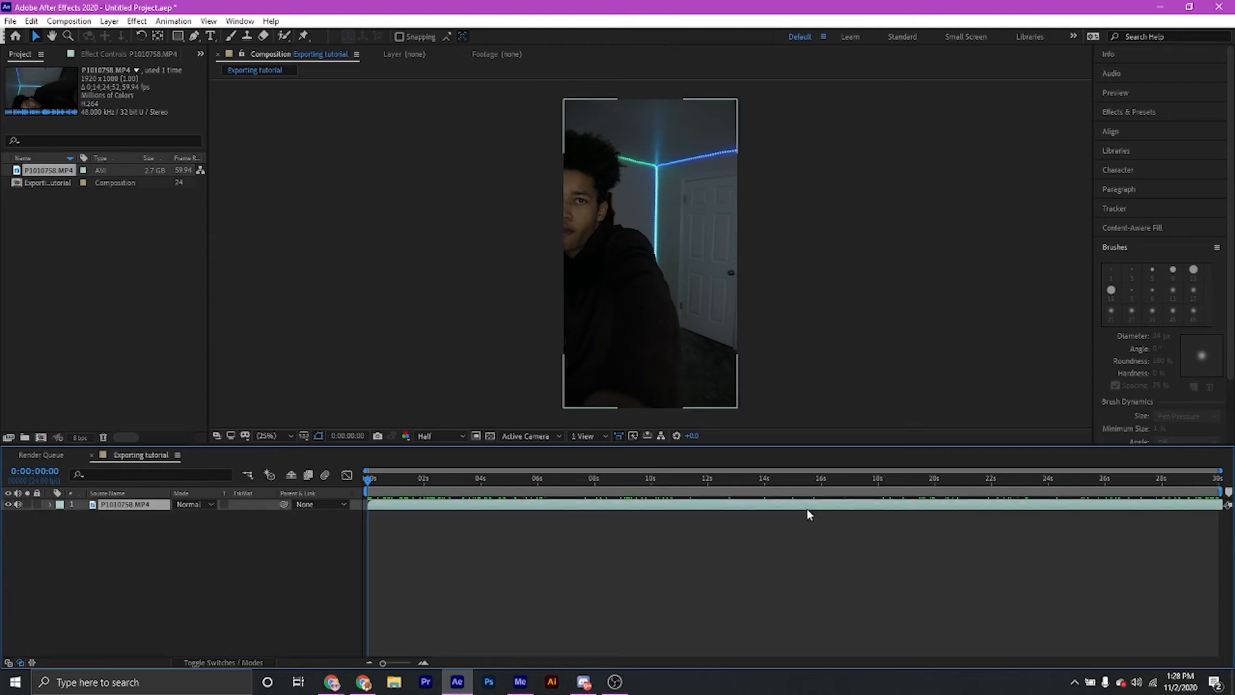
left_click(678, 559)
left_click(69, 20)
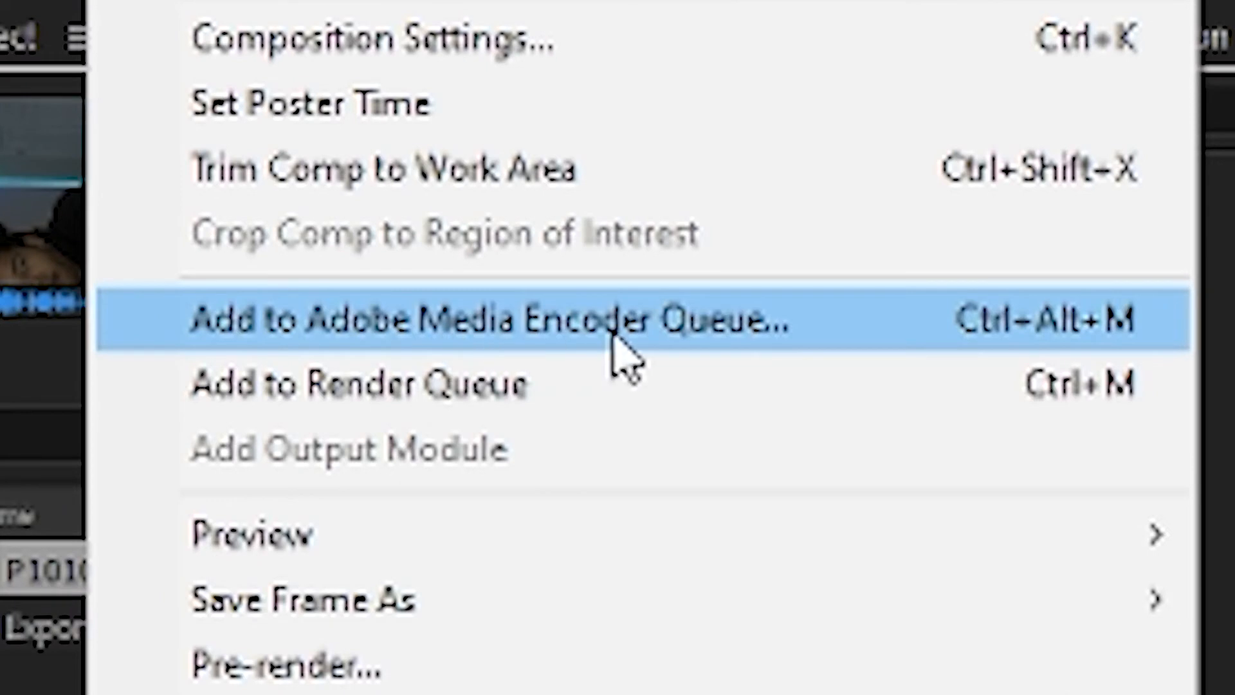
left_click(606, 331)
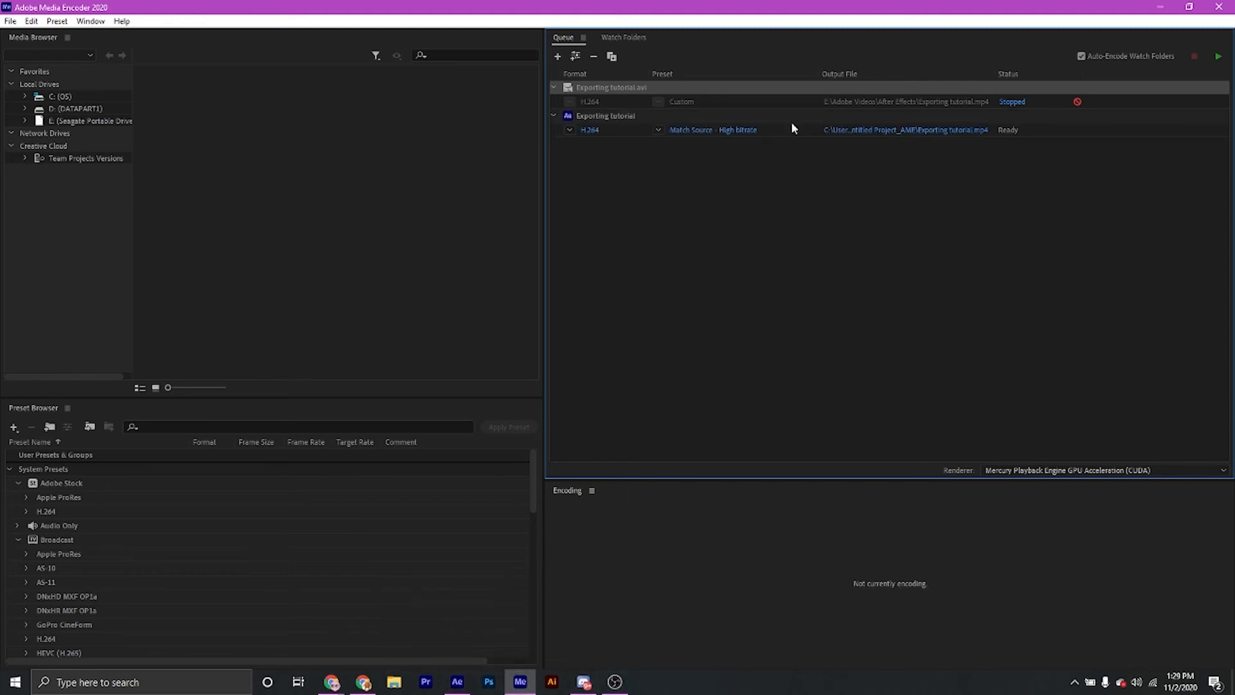
left_click(773, 130)
left_click(640, 115)
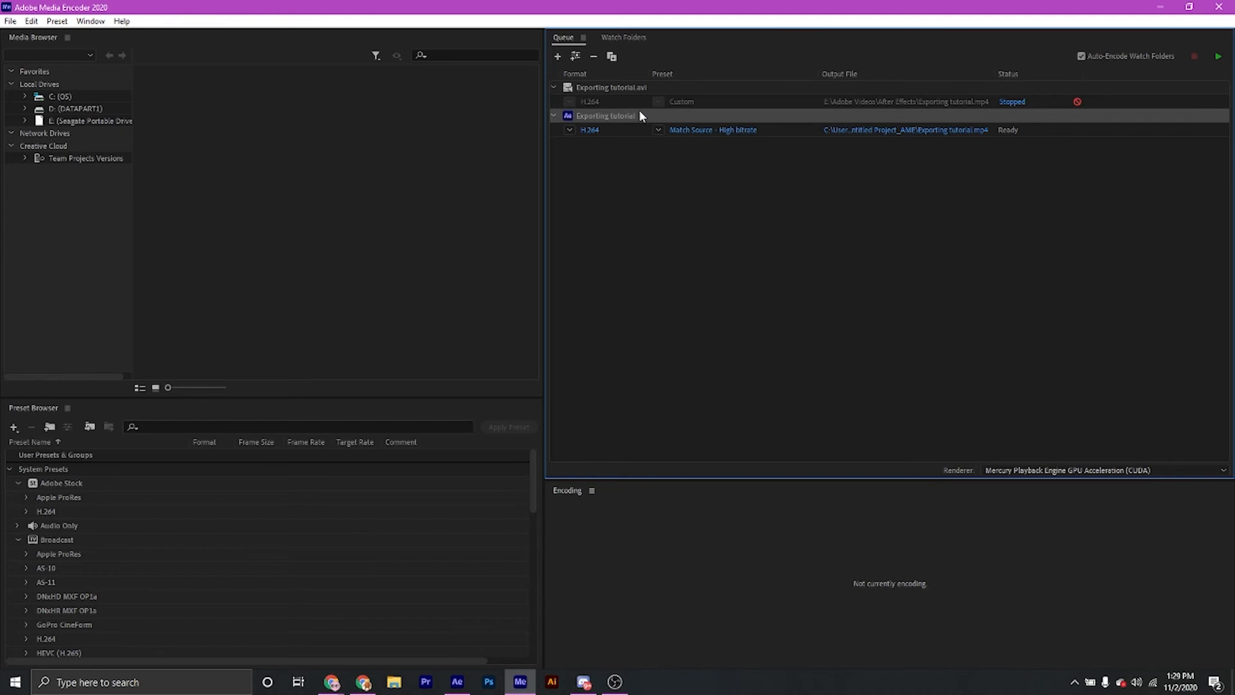